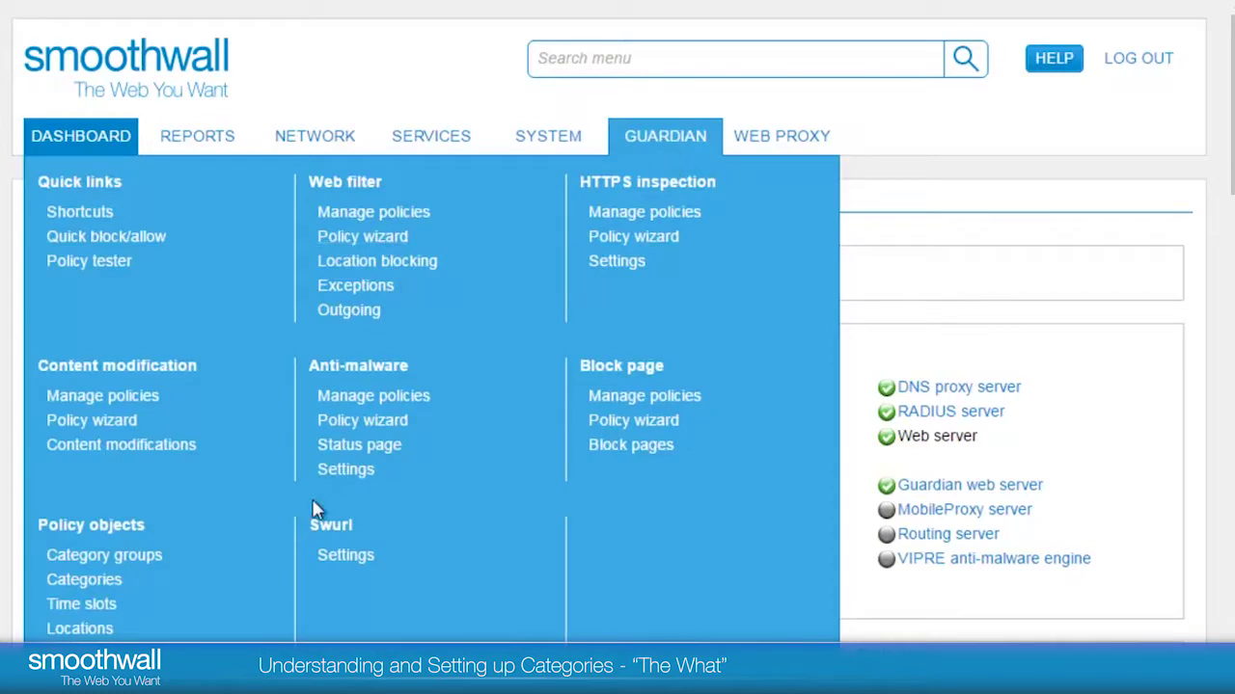
Step: Open the Guardian Categories page for managing custom categories
{"action": "left_click", "coordinate": [81, 582]}
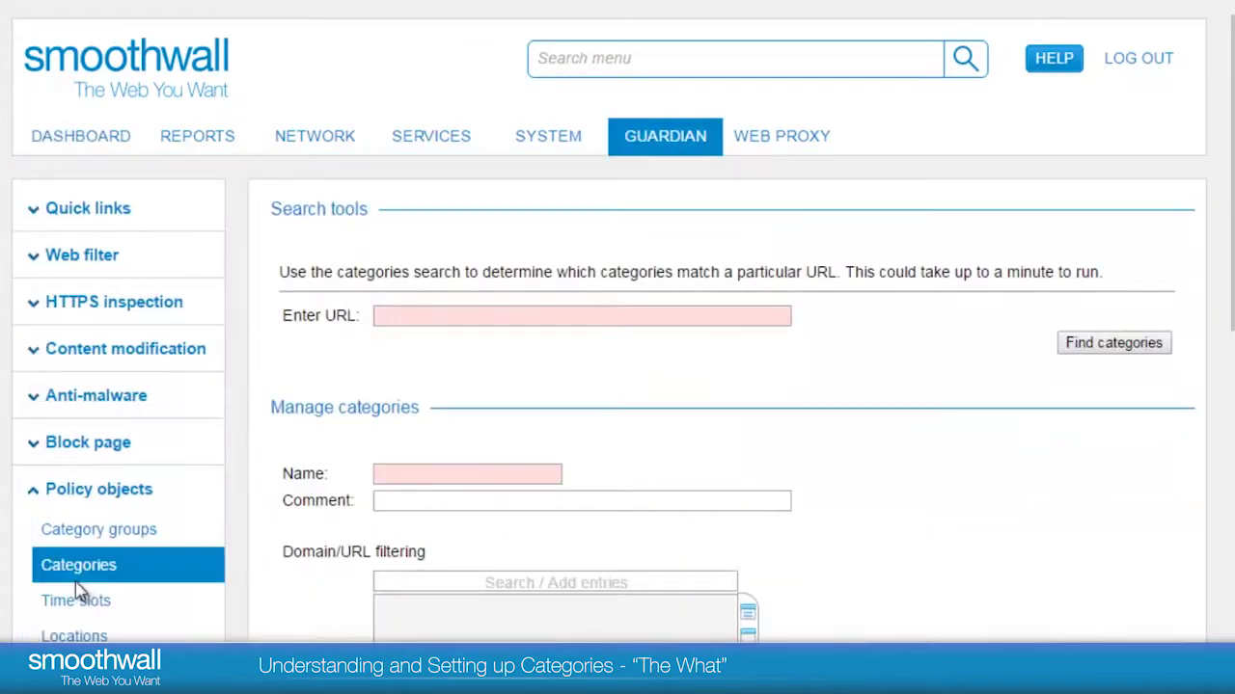
Step: Look up facebook.com's categories, which are Facebook and Social Networking Sites
{"action": "left_click", "coordinate": [437, 316]}
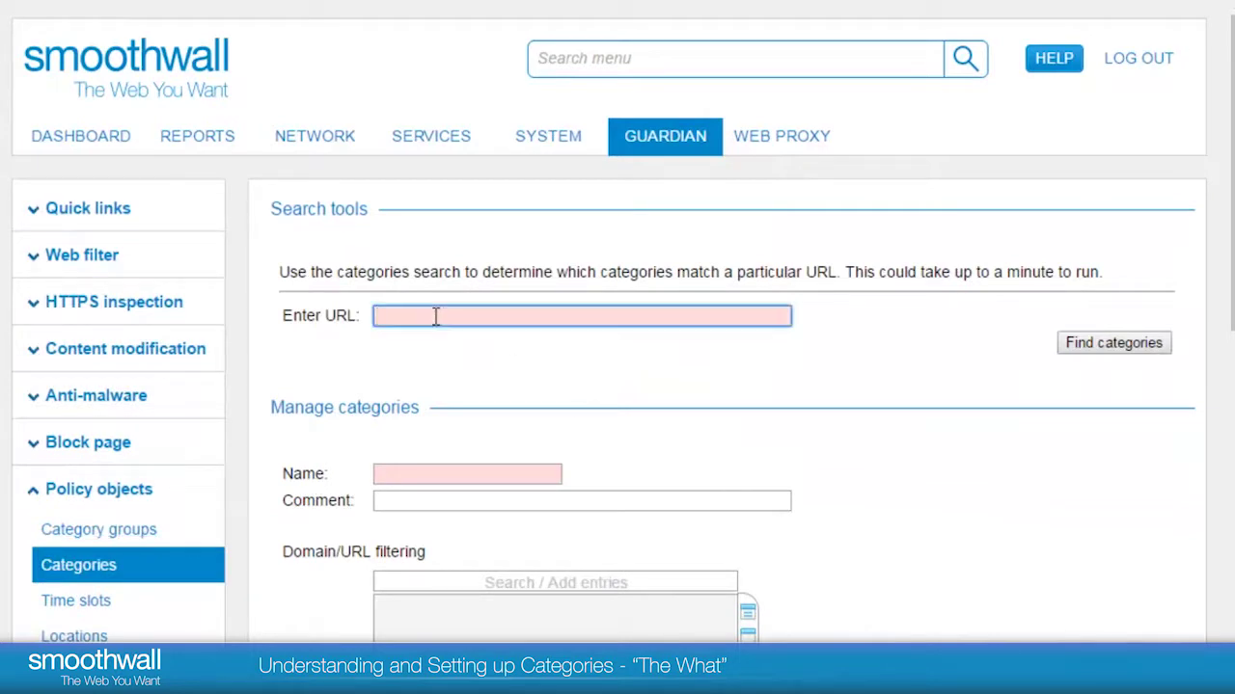
{"action": "type", "text": "facebook.com"}
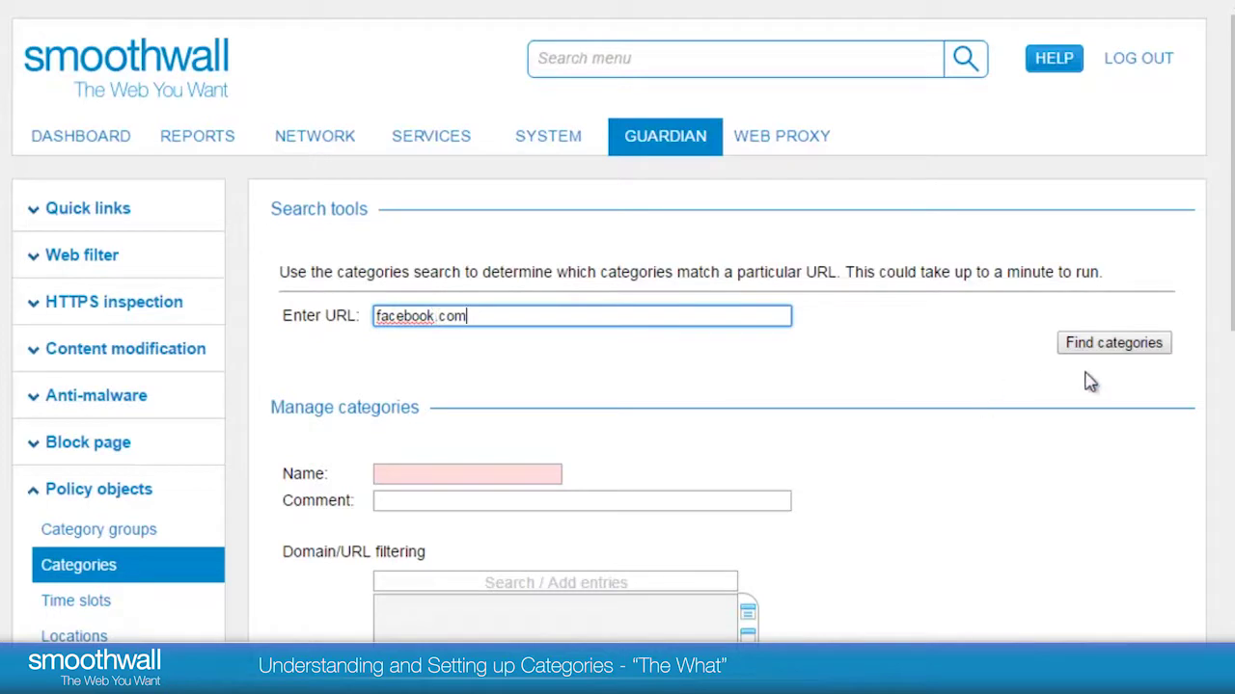
{"action": "left_click", "coordinate": [1087, 349]}
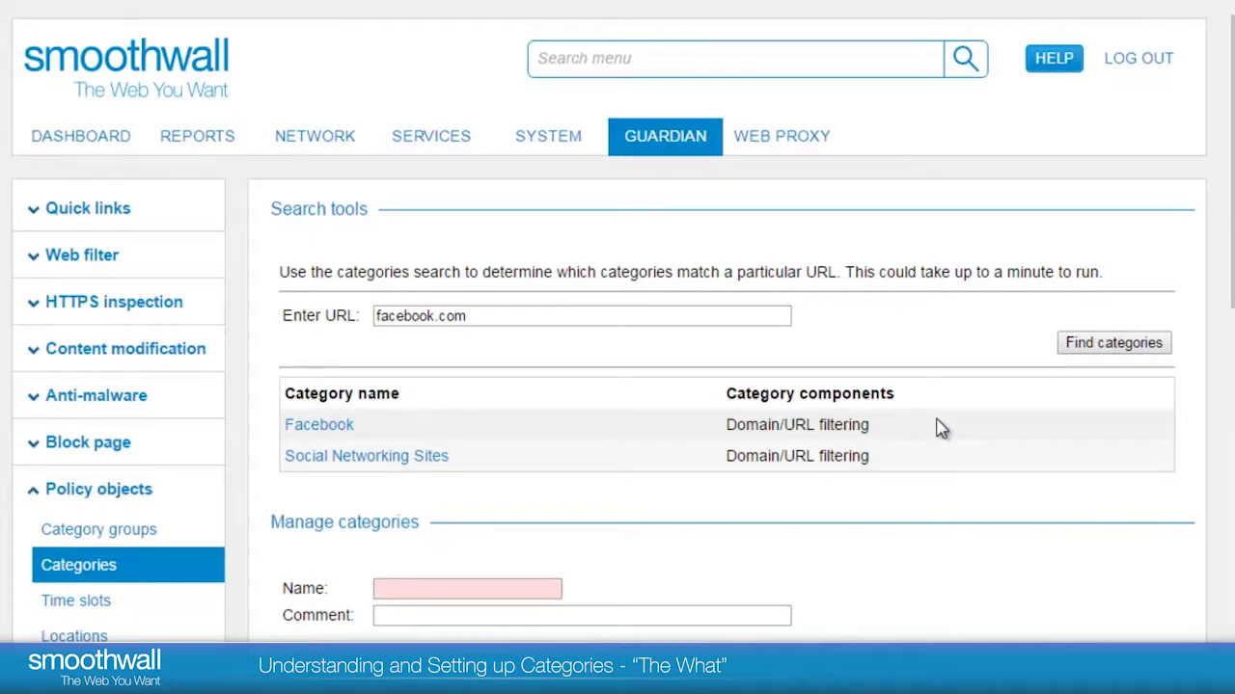
Step: Name a new custom category 'Custom staff allowed' with comment 'Staff allowed list'
{"action": "scroll", "coordinate": [1218, 220], "scroll_direction": "down", "scroll_amount": 3}
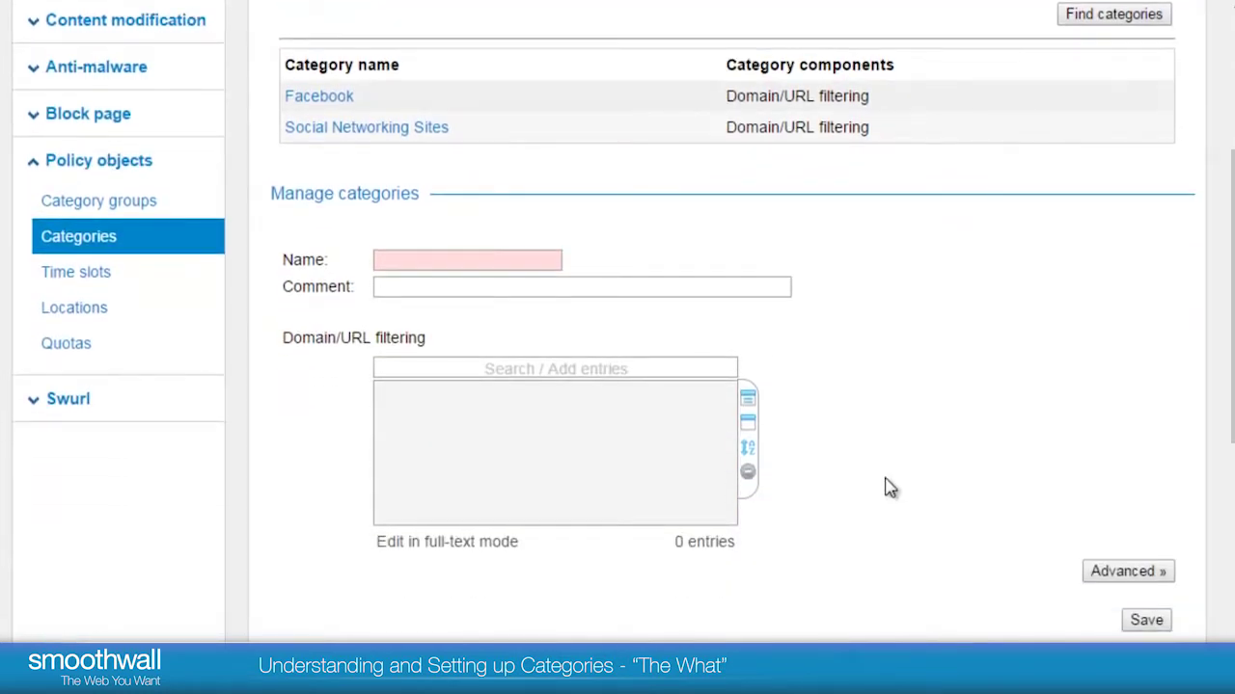
{"action": "left_click", "coordinate": [427, 259]}
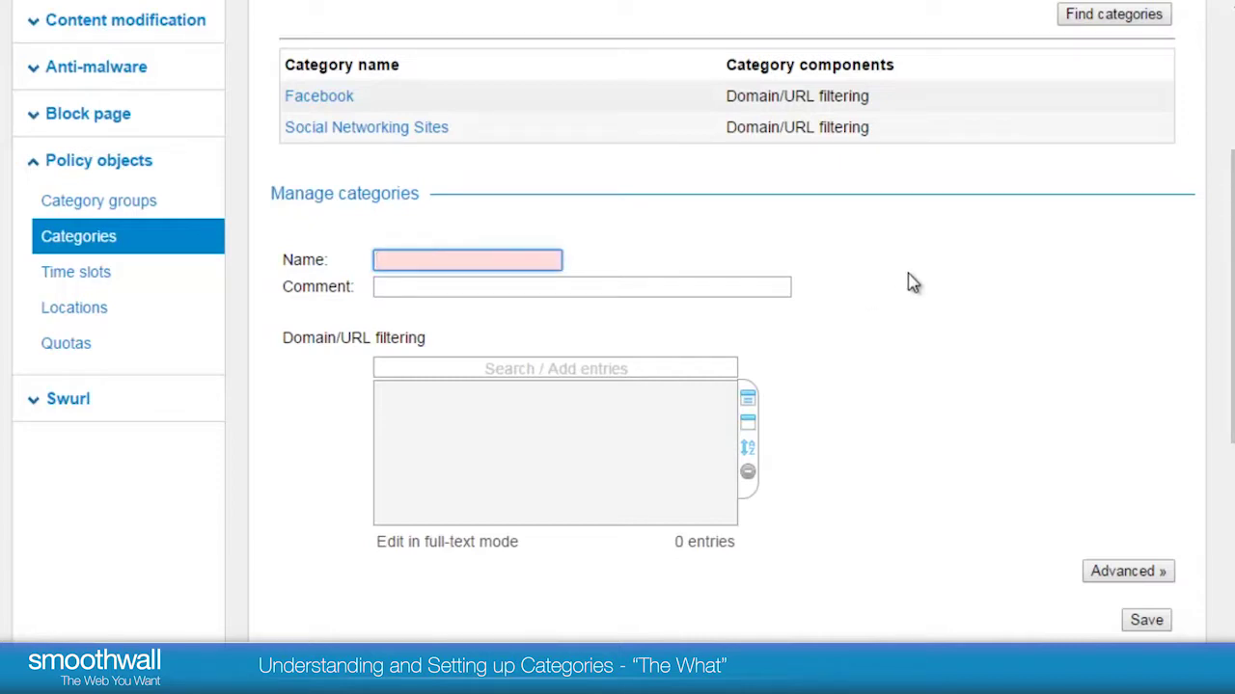
{"action": "type", "text": "C"}
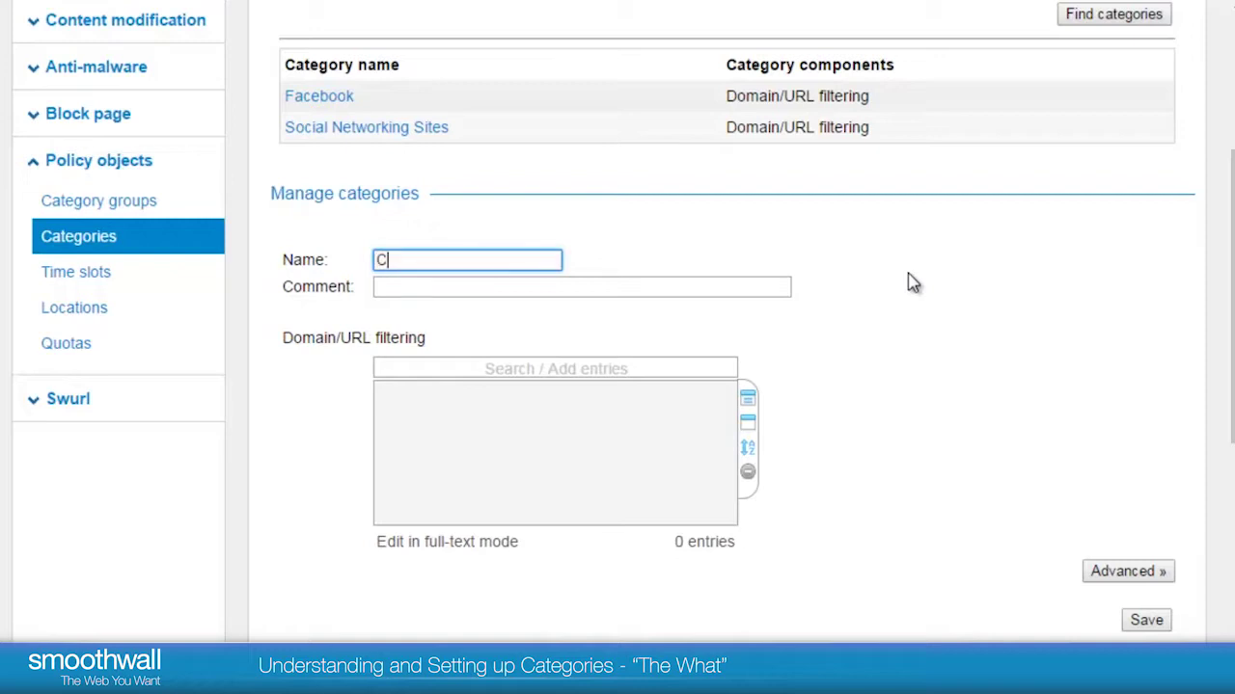
{"action": "type", "text": "ustom "}
{"action": "type", "text": "staff"}
{"action": "type", "text": " allowed"}
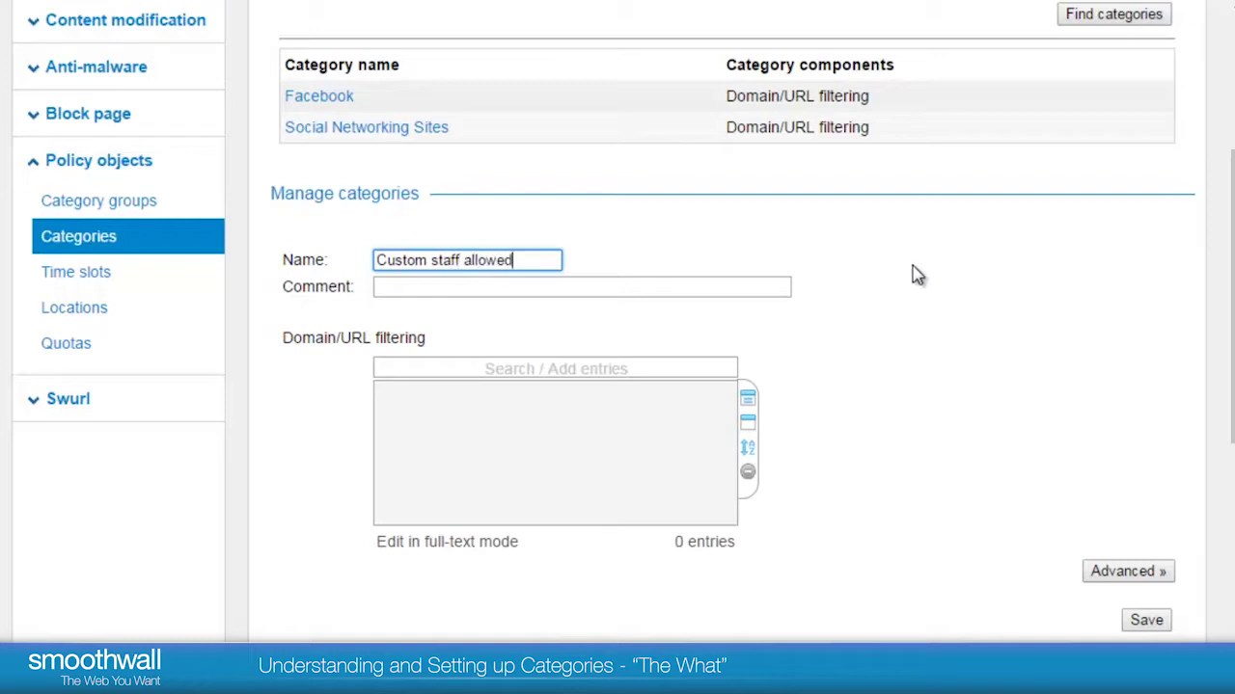
{"action": "left_click", "coordinate": [438, 286]}
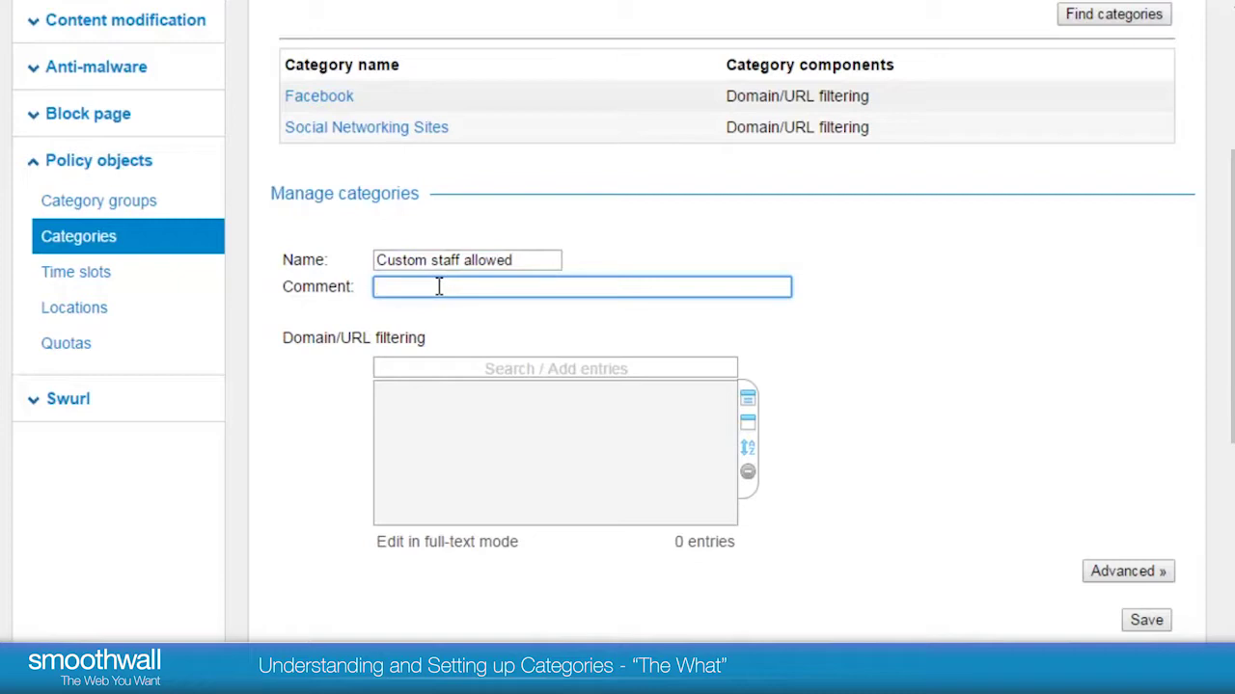
{"action": "type", "text": "Staff allowe"}
{"action": "type", "text": "d list"}
Step: Add facebook.com to the category's URL list and save the category
{"action": "left_click", "coordinate": [429, 374]}
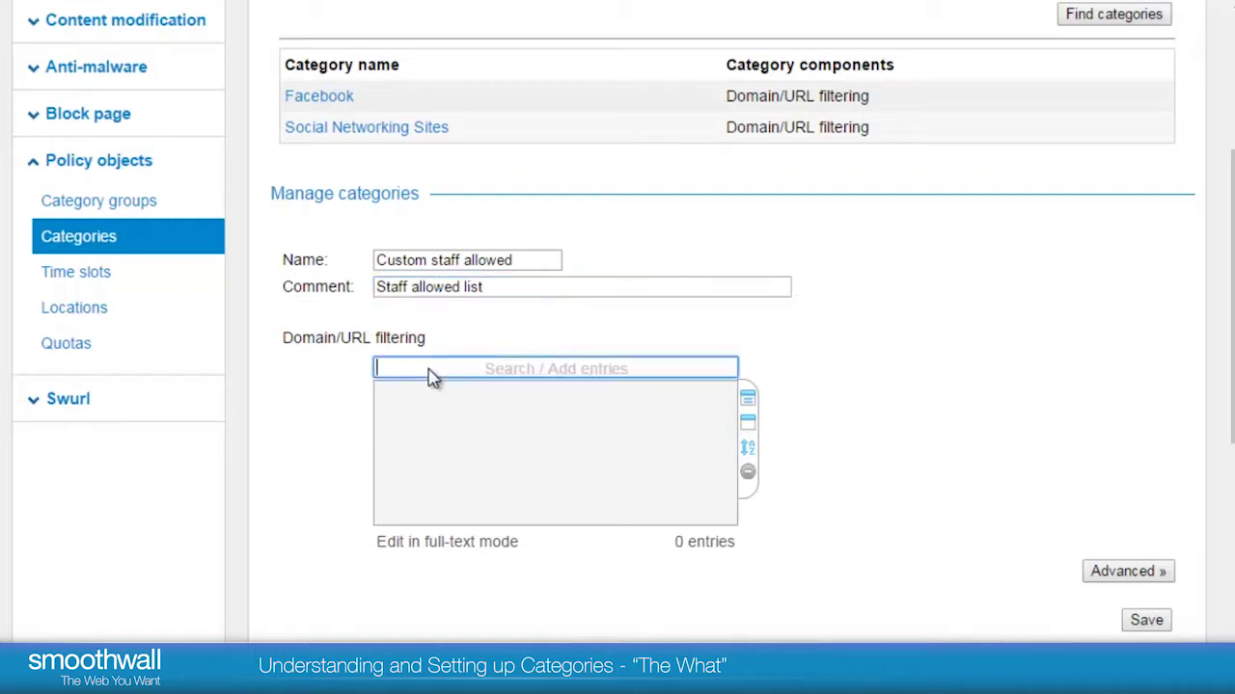
{"action": "type", "text": "face"}
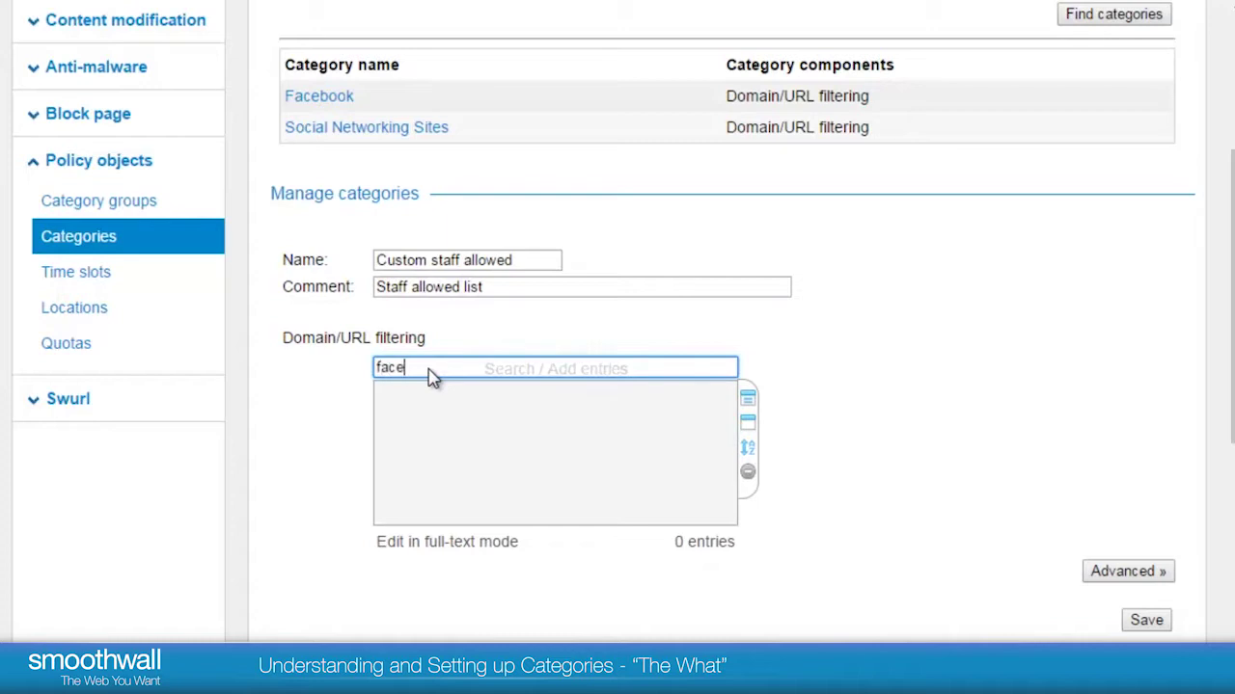
{"action": "type", "text": "book.co"}
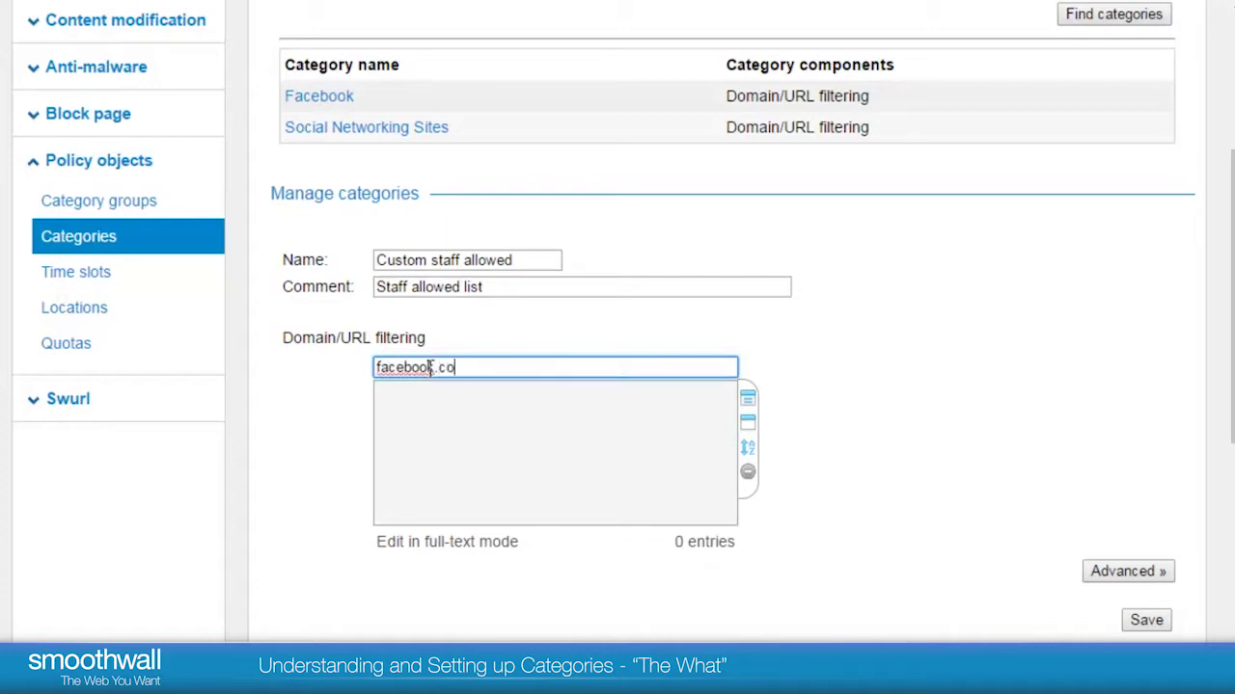
{"action": "type", "text": "n"}
{"action": "key", "text": "BackSpace"}
{"action": "type", "text": "m"}
{"action": "key", "text": "Return"}
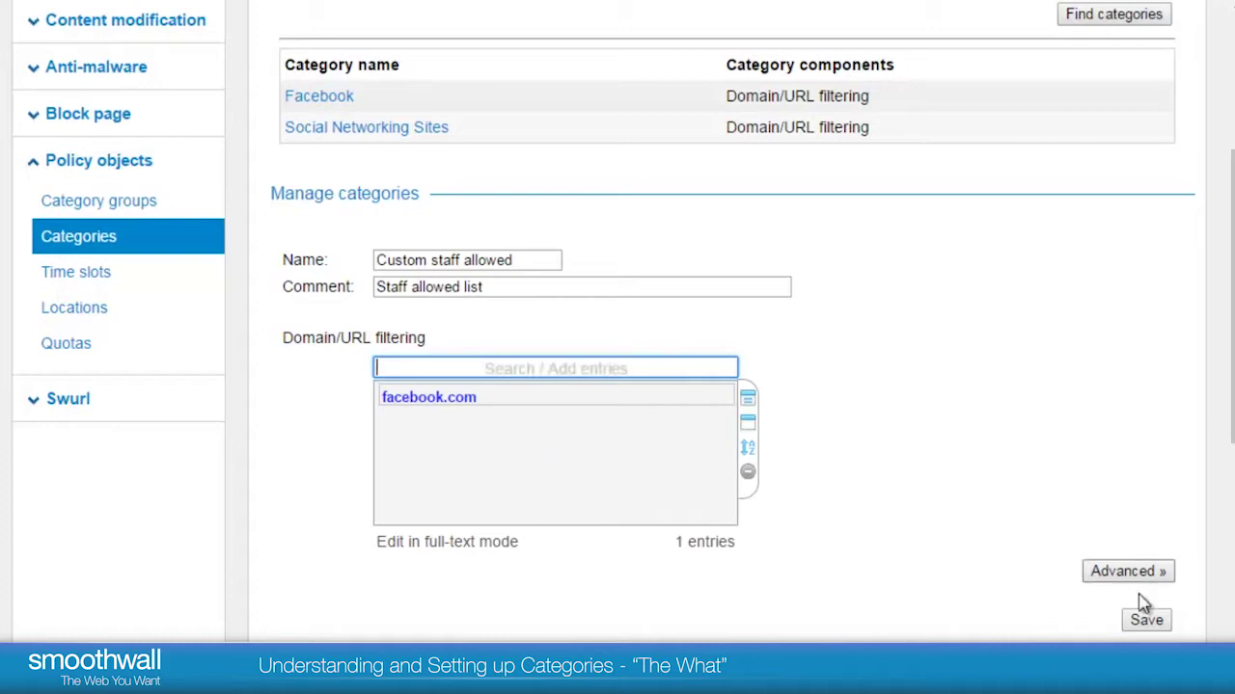
{"action": "left_click", "coordinate": [1152, 627]}
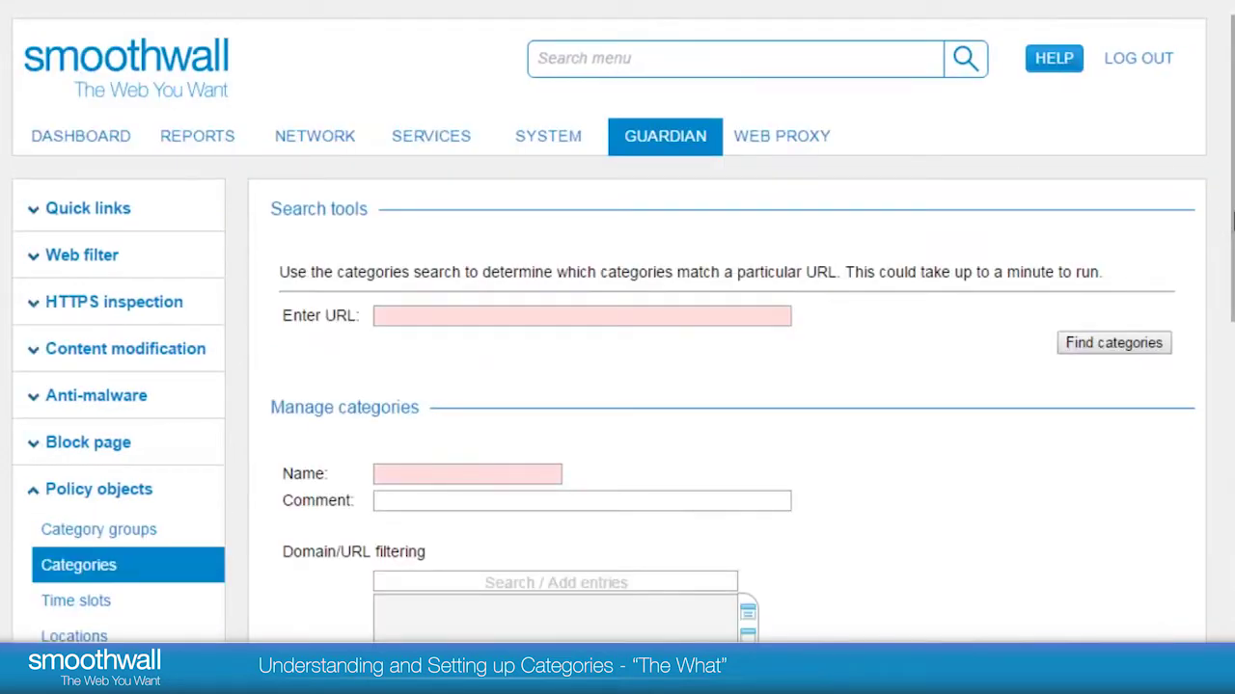
Step: On the Category groups page, expand Social Media to list its subcategories
{"action": "scroll", "coordinate": [1154, 633], "scroll_direction": "down", "scroll_amount": 3}
{"action": "scroll", "coordinate": [1155, 633], "scroll_direction": "down", "scroll_amount": 2}
{"action": "scroll", "coordinate": [750, 573], "scroll_direction": "down", "scroll_amount": 3}
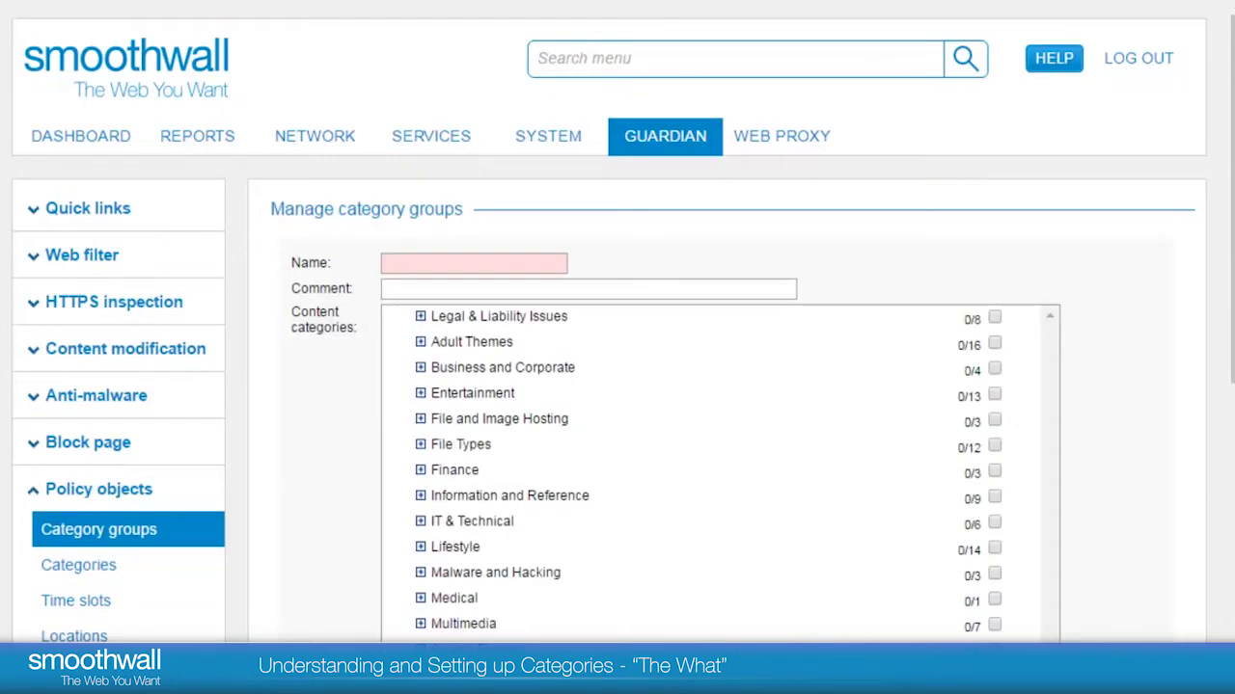
{"action": "scroll", "coordinate": [617, 386], "scroll_direction": "down", "scroll_amount": 2}
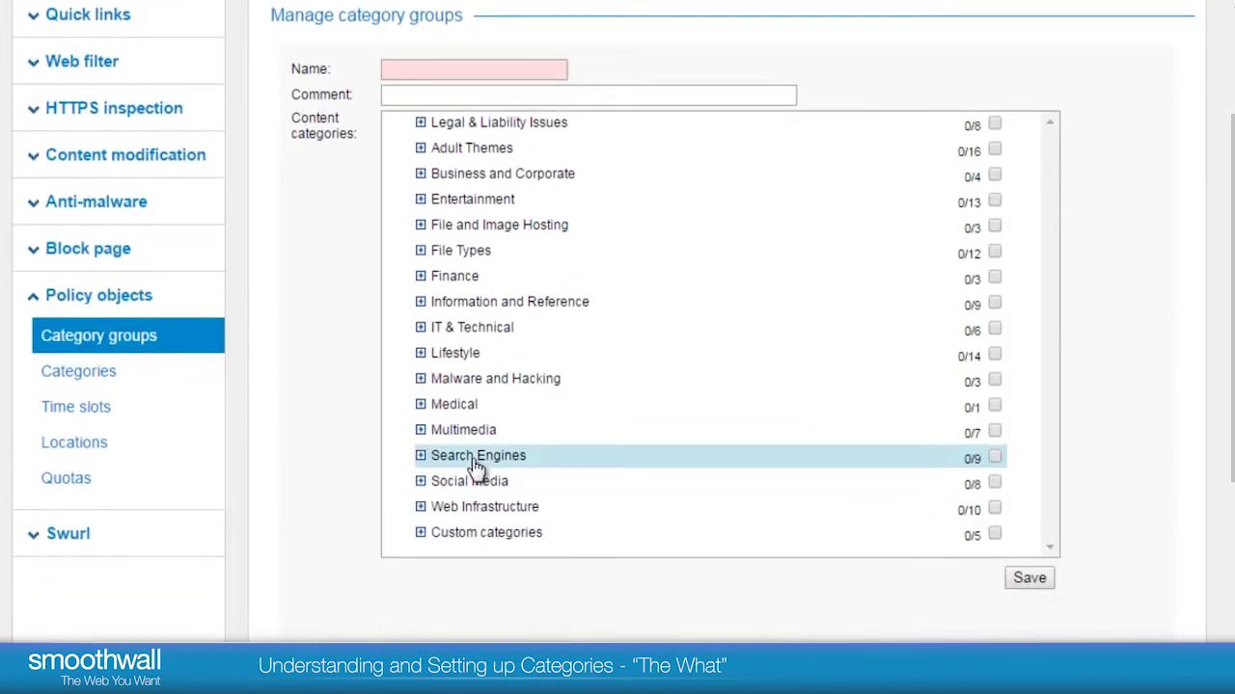
{"action": "left_click", "coordinate": [421, 482]}
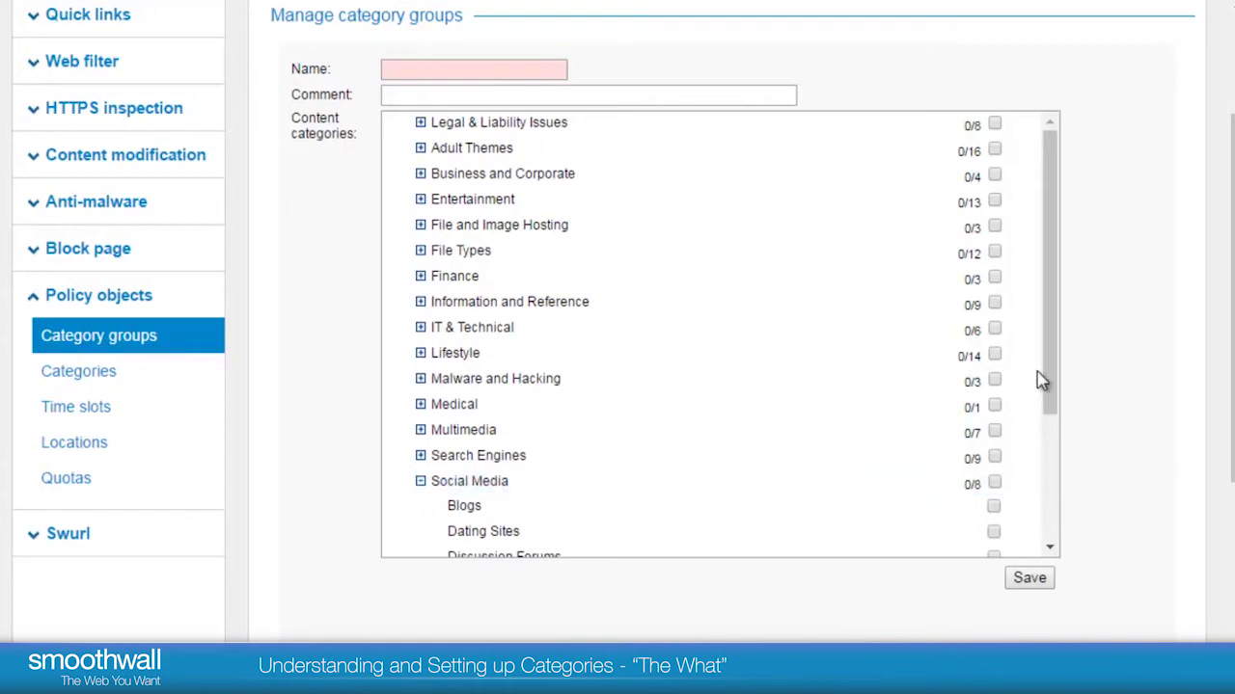
{"action": "left_click_drag", "start_coordinate": [1050, 276], "coordinate": [1066, 439]}
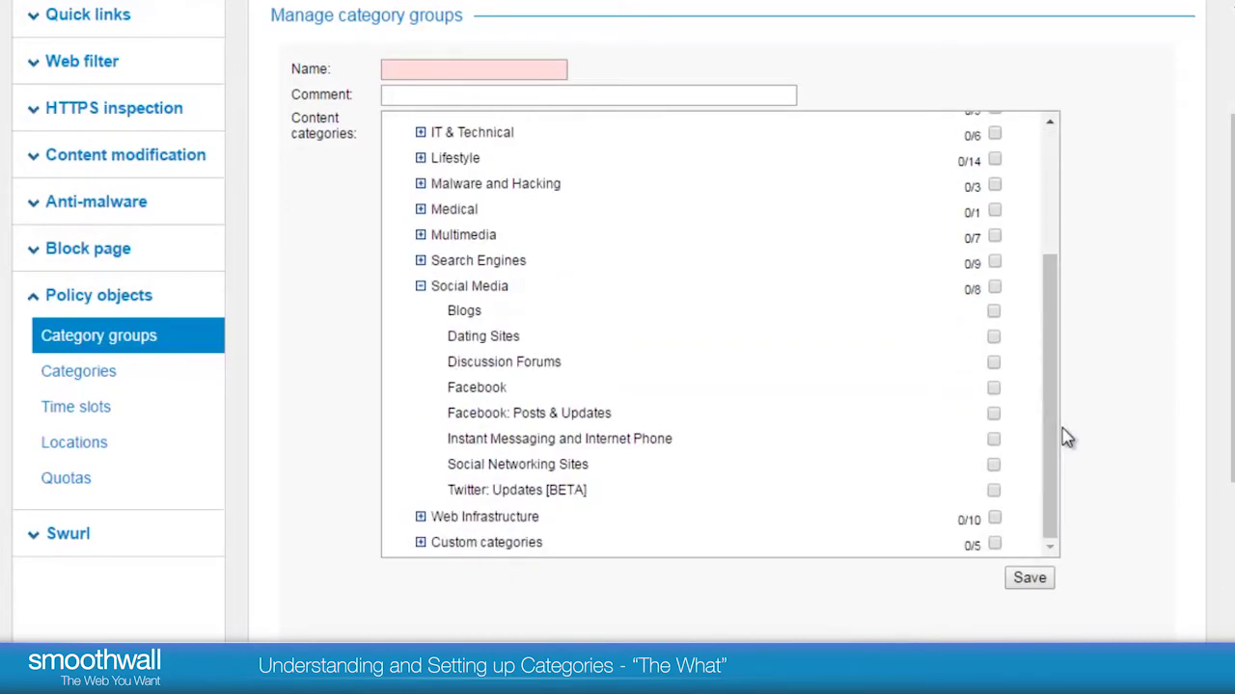
Step: Name a new category group 'Student blocked content' with comment 'Blocked for all students'
{"action": "left_click", "coordinate": [442, 73]}
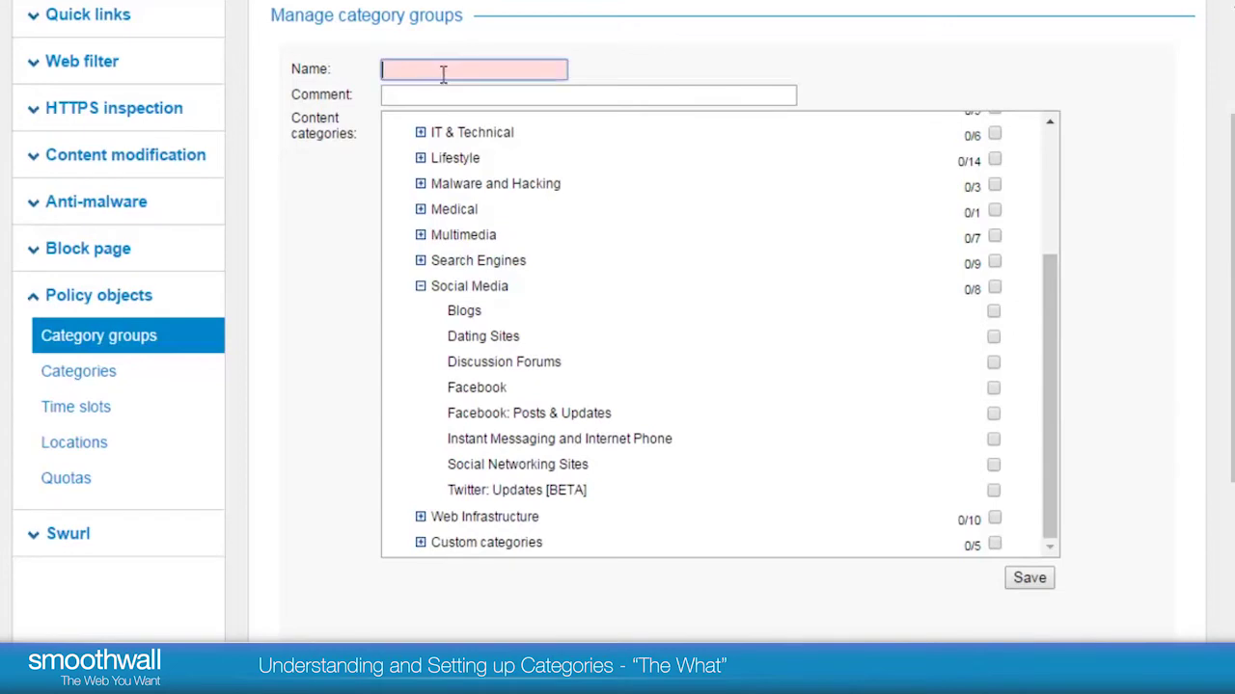
{"action": "type", "text": "Student "}
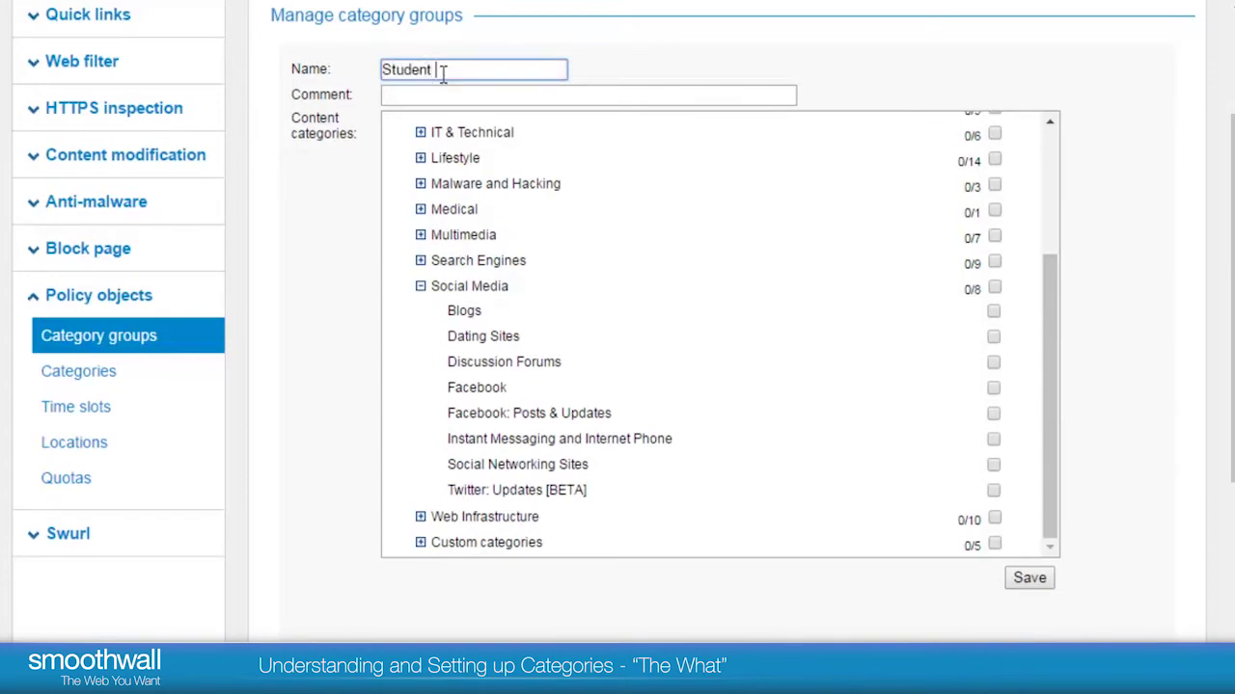
{"action": "type", "text": "blocked cont"}
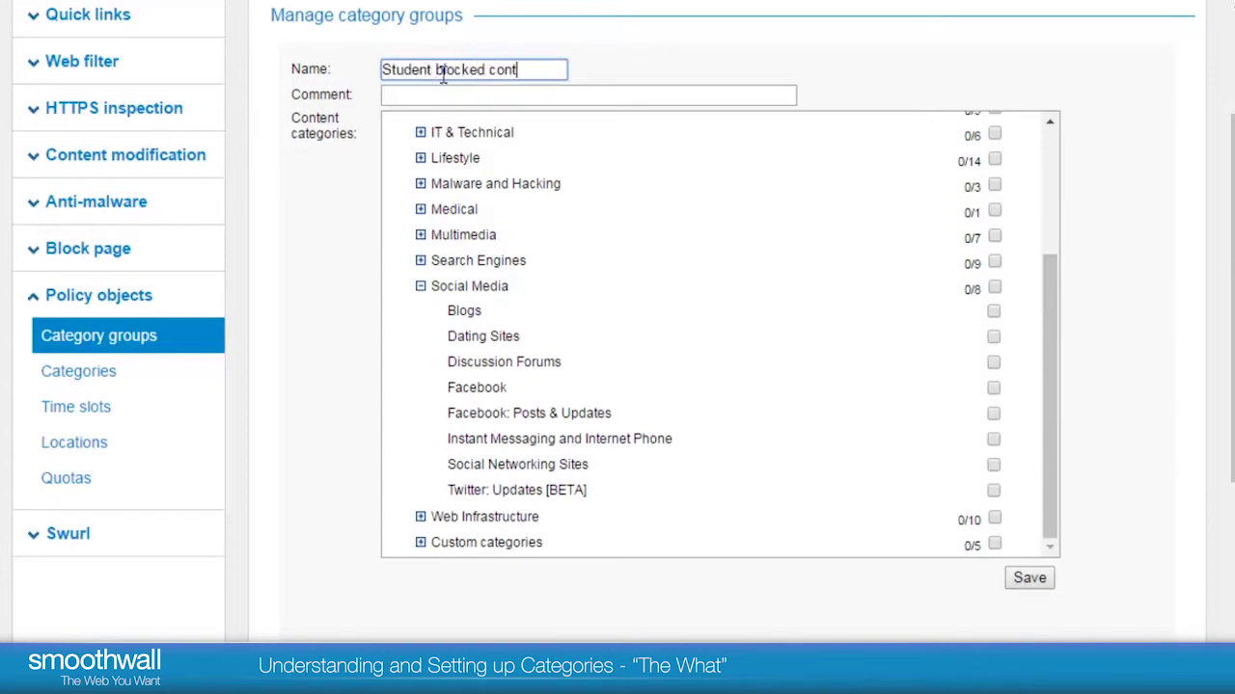
{"action": "type", "text": "ent"}
{"action": "left_click", "coordinate": [442, 93]}
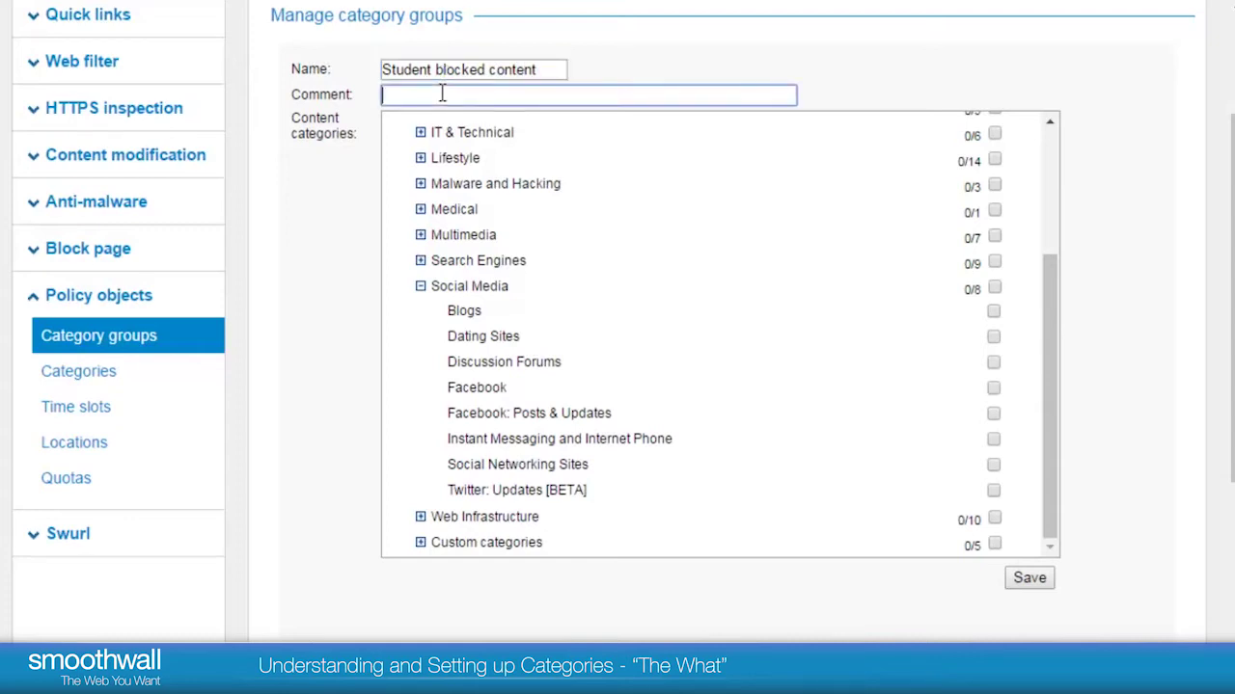
{"action": "type", "text": "Blocked for"}
{"action": "type", "text": " all s"}
{"action": "key", "text": "BackSpace"}
{"action": "type", "text": "s"}
{"action": "type", "text": "tudents"}
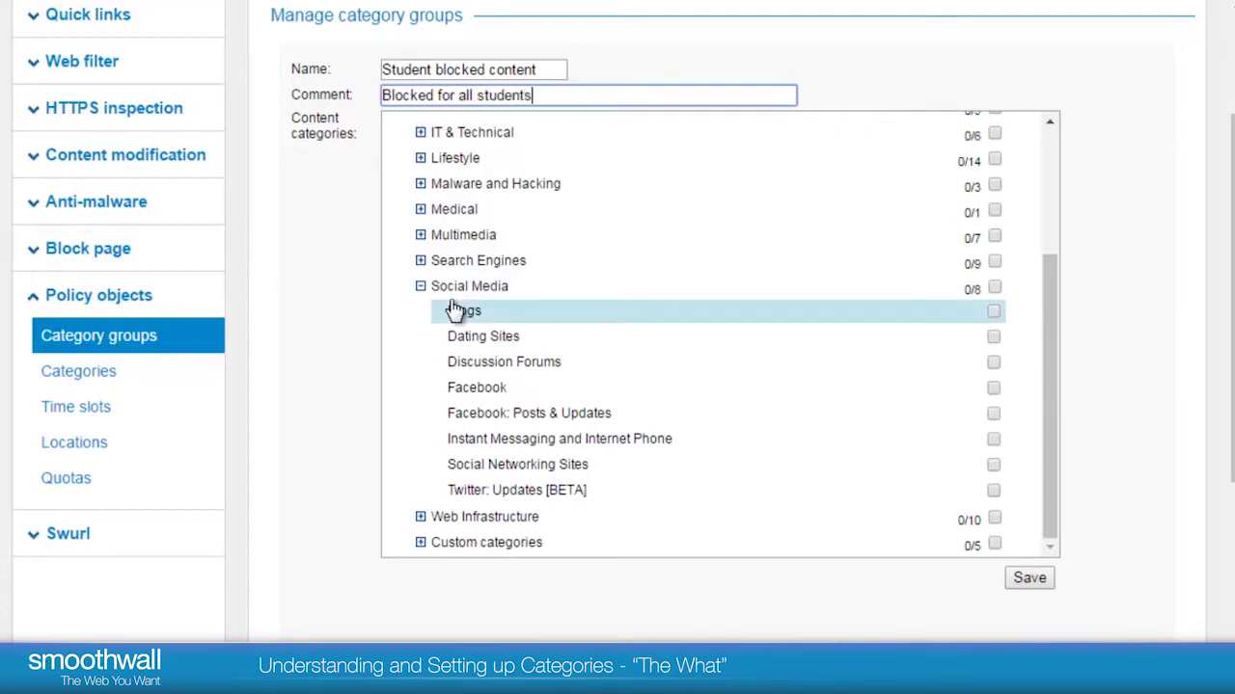
Step: Tick Dating Sites and Discussion Forums under Social Media and save the group
{"action": "left_click", "coordinate": [994, 338]}
{"action": "left_click", "coordinate": [995, 363]}
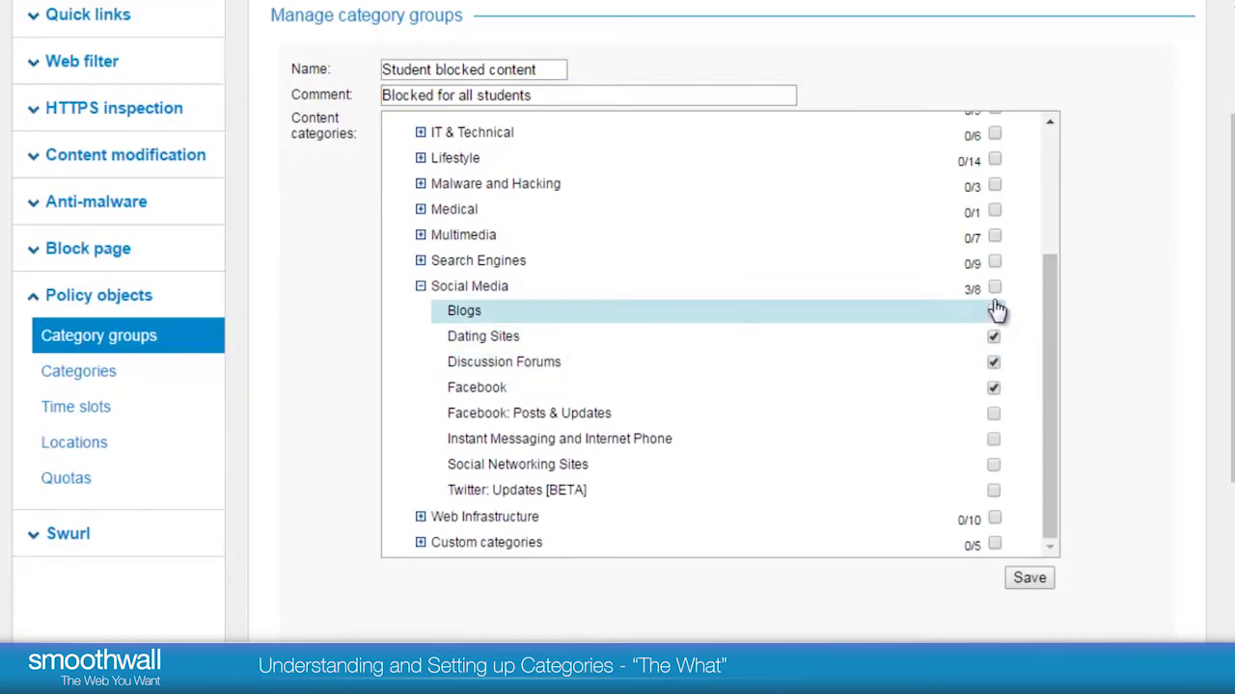
{"action": "left_click", "coordinate": [994, 238]}
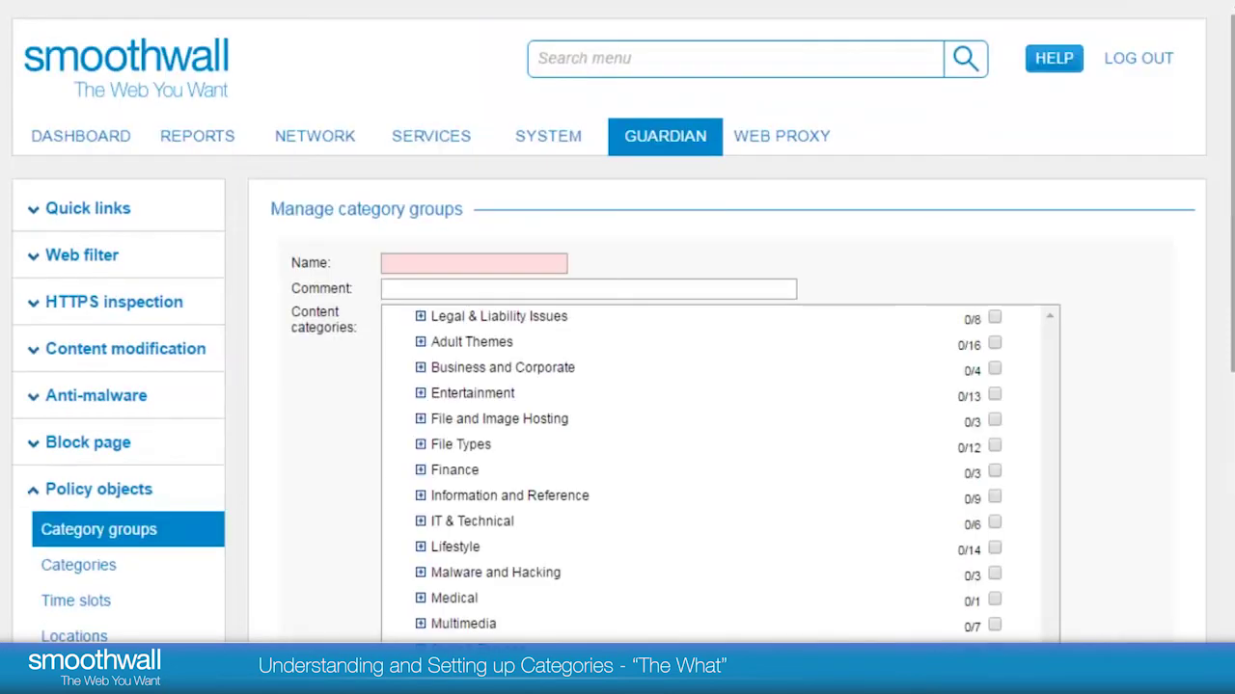
{"action": "left_click_drag", "start_coordinate": [1231, 200], "coordinate": [1223, 476]}
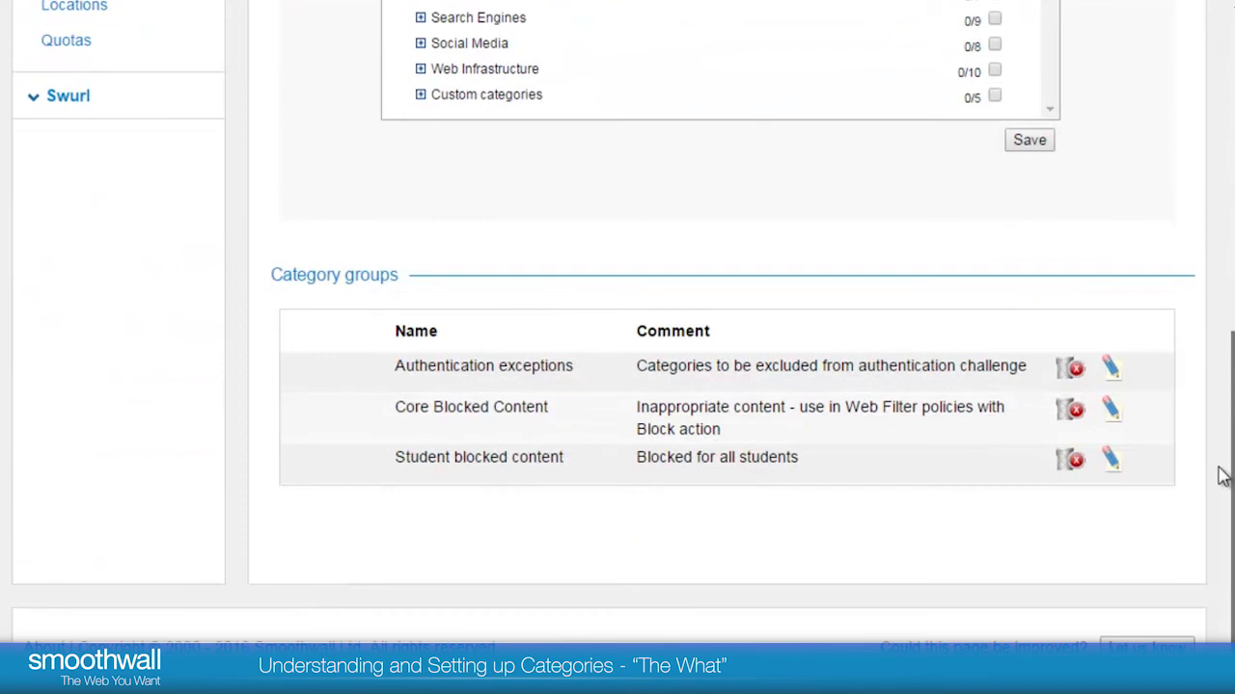